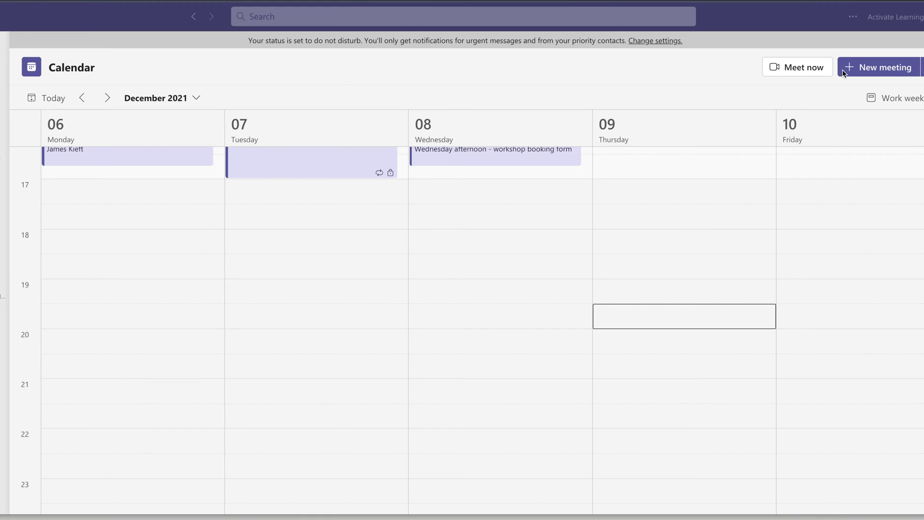
Step: Start an instant meeting from the calendar and check its speaker, microphone and camera device settings
left_click(783, 73)
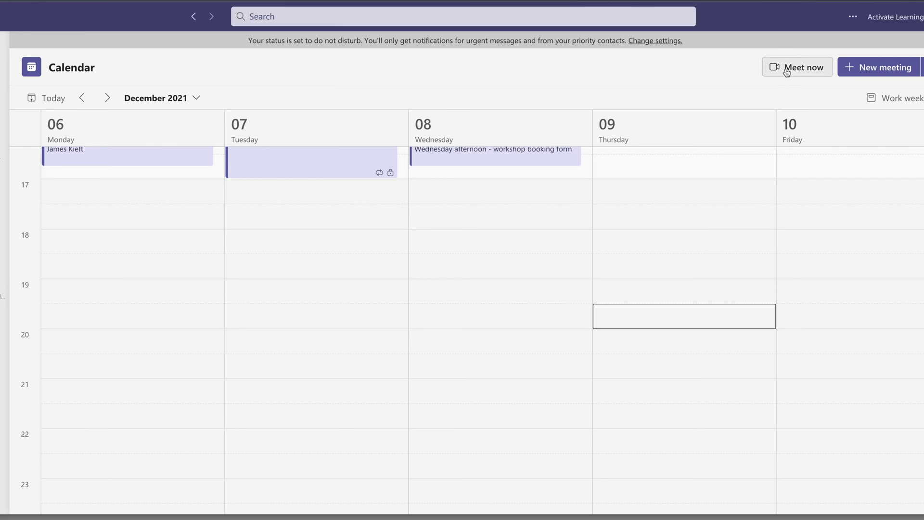
left_click(773, 168)
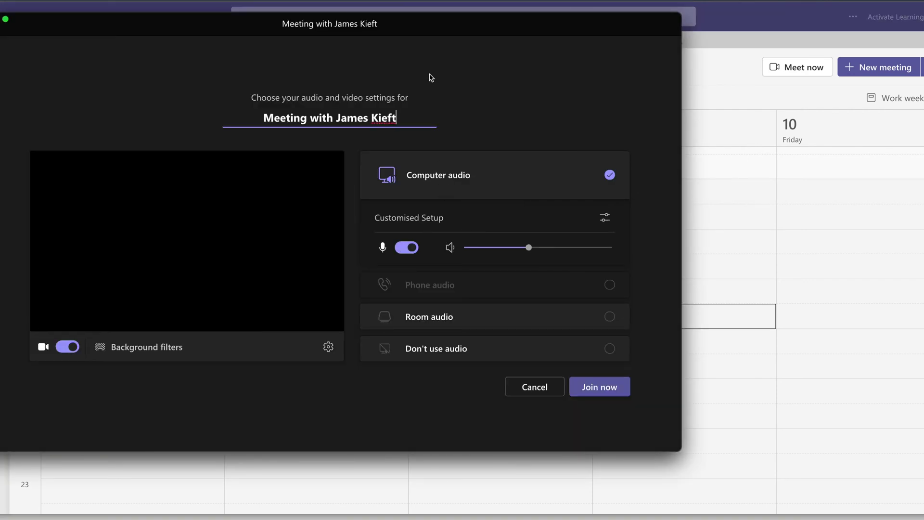
left_click(650, 228)
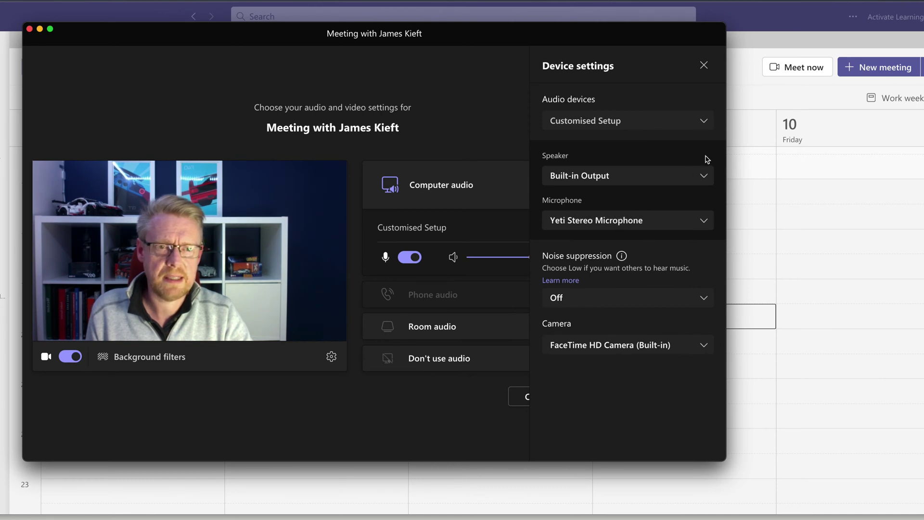
left_click(703, 66)
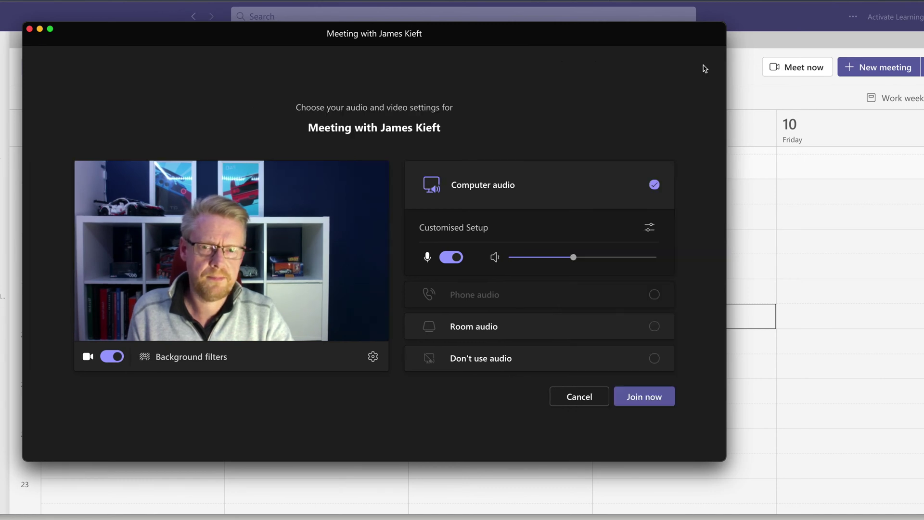
Step: Join the meeting with computer audio and dismiss the prompt to invite people
left_click(650, 402)
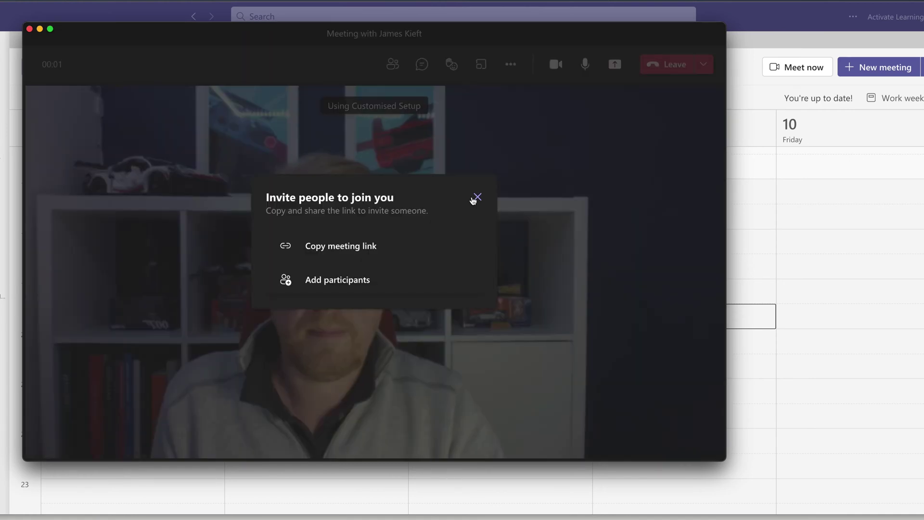
left_click(478, 198)
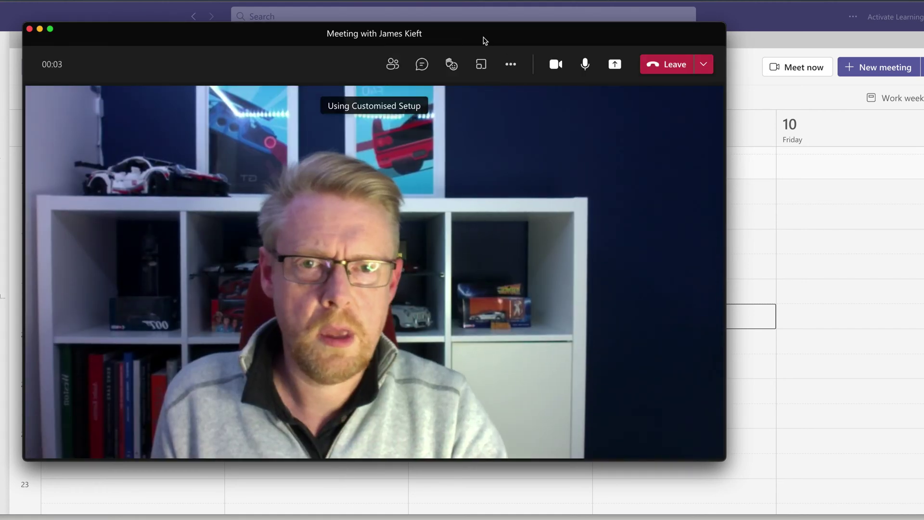
left_click_drag(483, 35, 490, 39)
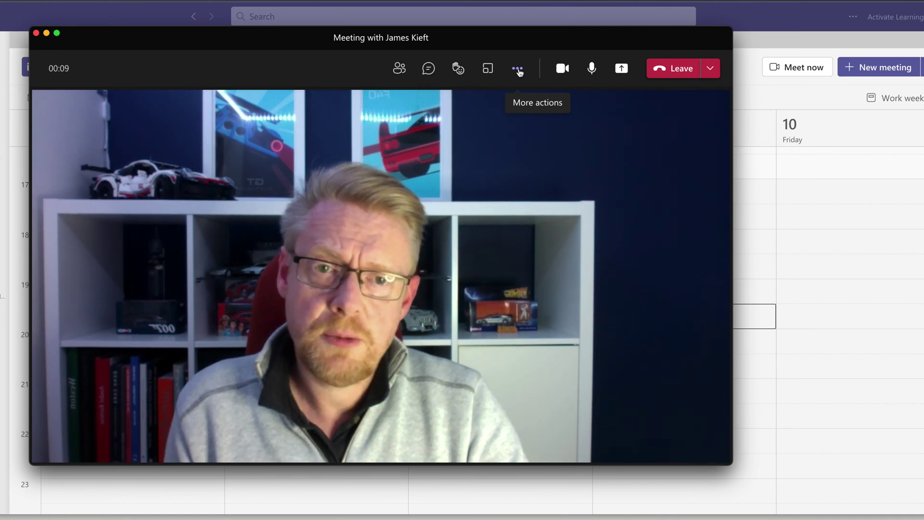
Step: Look over the additional meeting actions, including the recording and transcription options
left_click(518, 72)
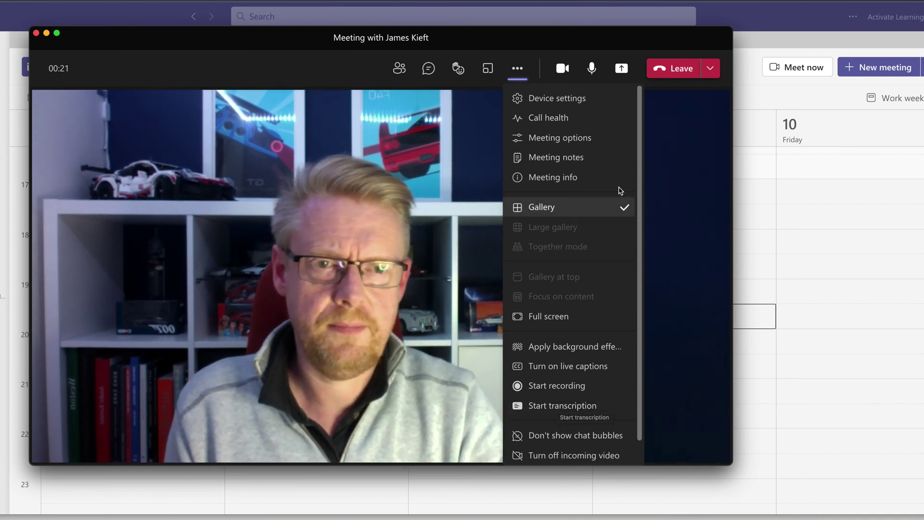
left_click(596, 38)
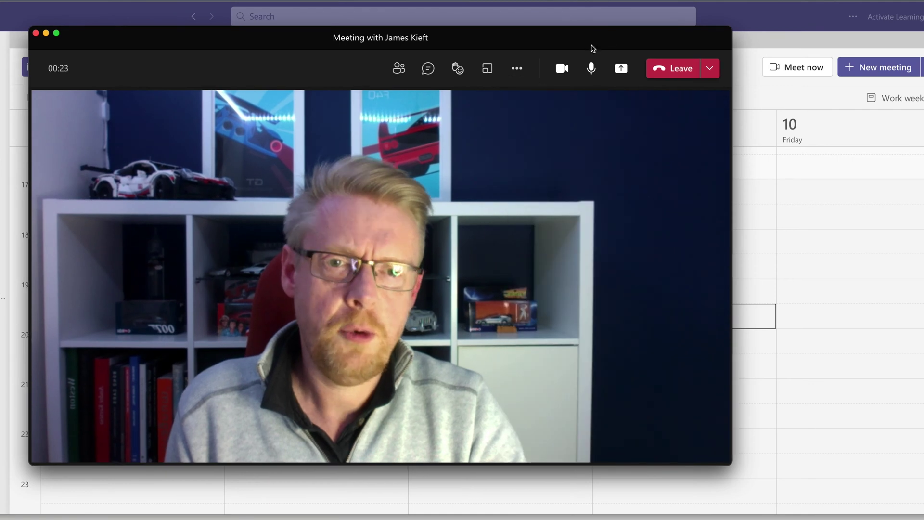
Step: Share the "Learning cycle strategies" presentation in the meeting through PowerPoint Live
left_click(622, 69)
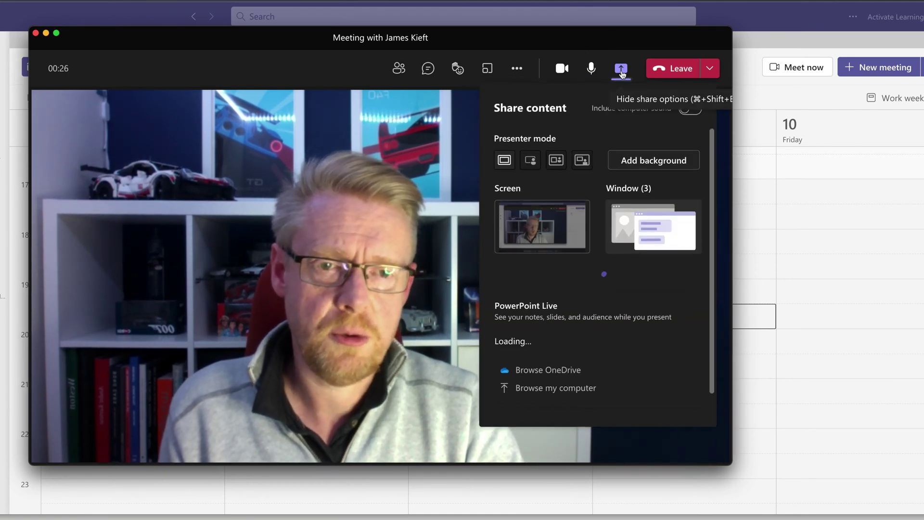
scroll(635, 295, "down", 1)
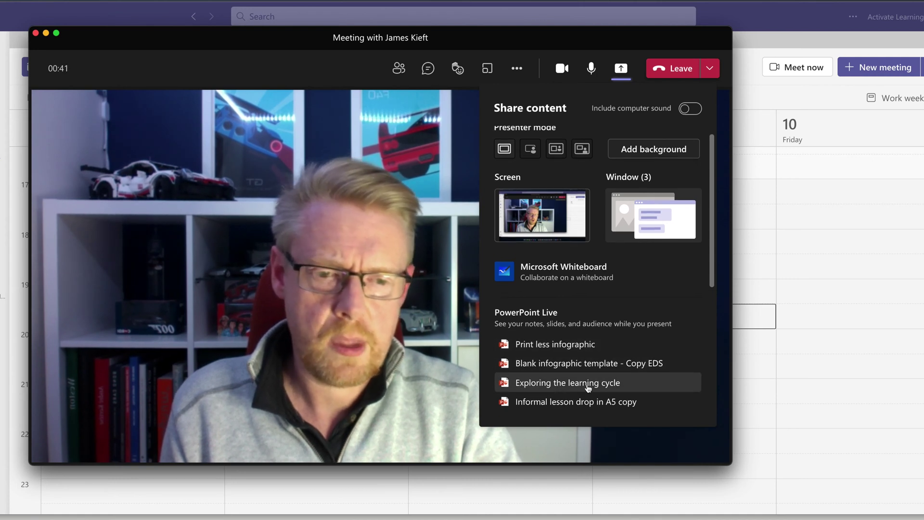
scroll(588, 384, "down", 2)
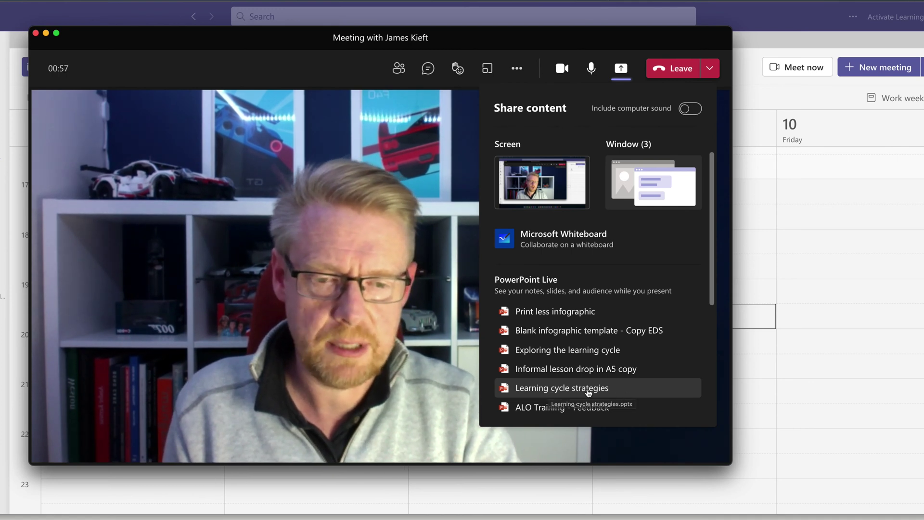
left_click(569, 390)
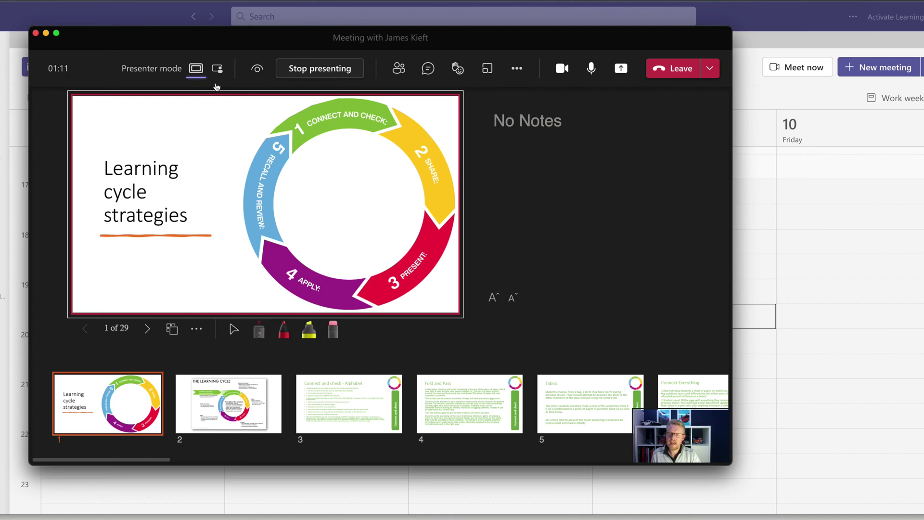
Step: Try the presenter mode that overlays the camera image on the slide, and return to the content-only mode
left_click(217, 68)
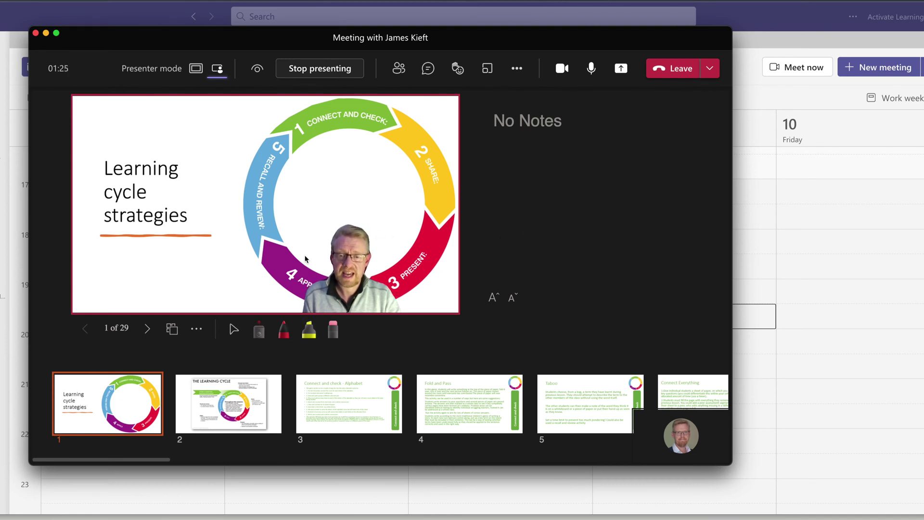
left_click(192, 73)
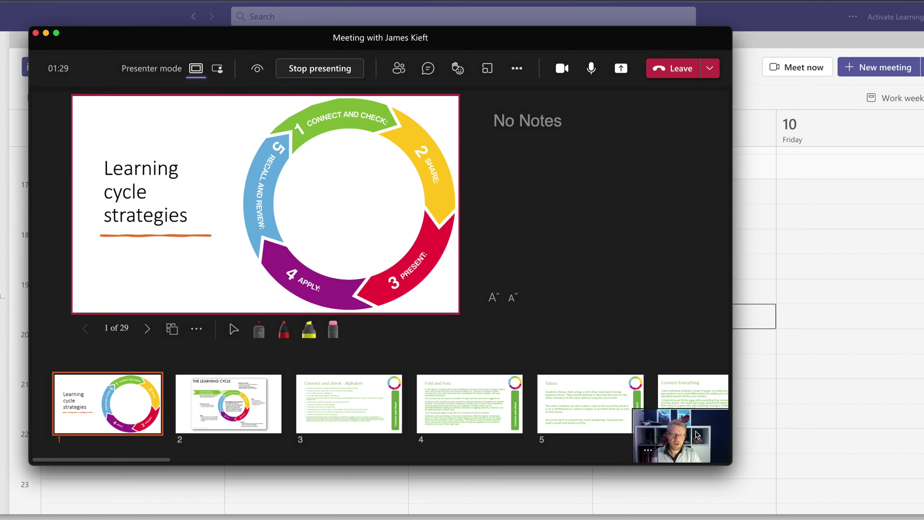
mouse_move(674, 427)
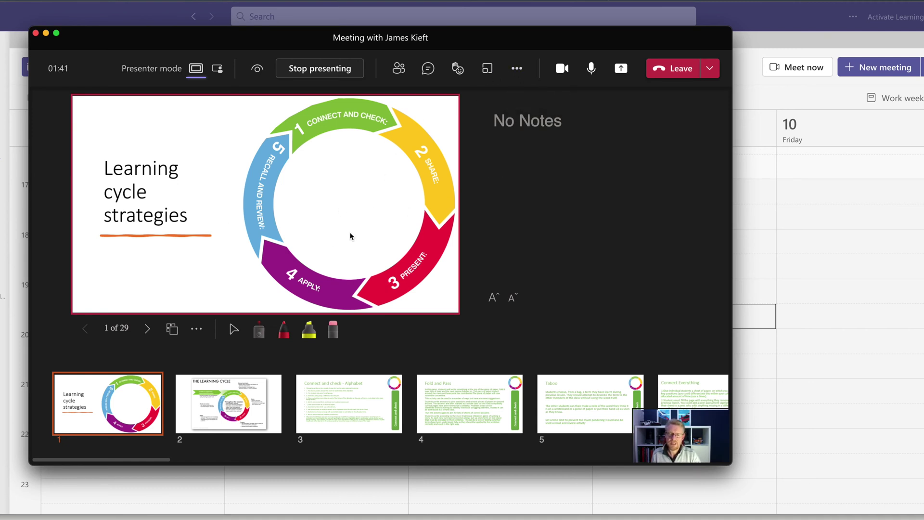
Step: Start recording the meeting and check the recording and transcription entries among the additional meeting actions
left_click(517, 73)
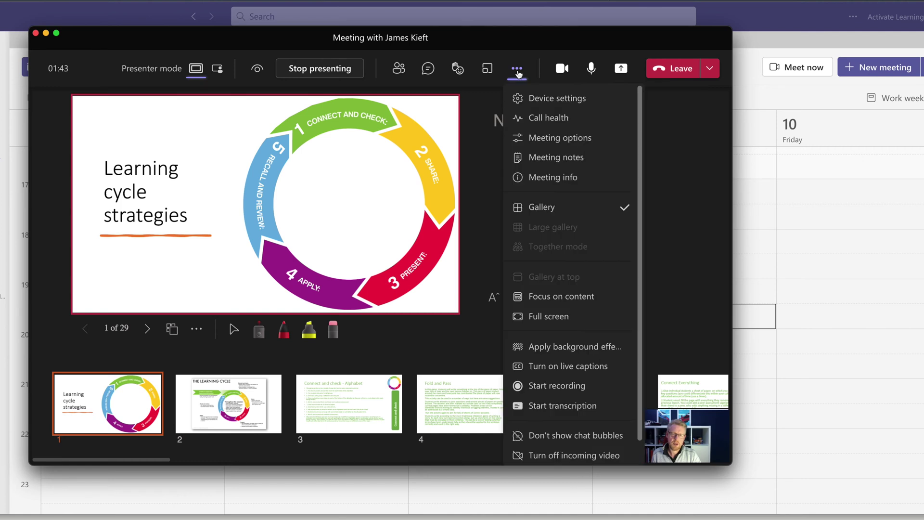
left_click(555, 387)
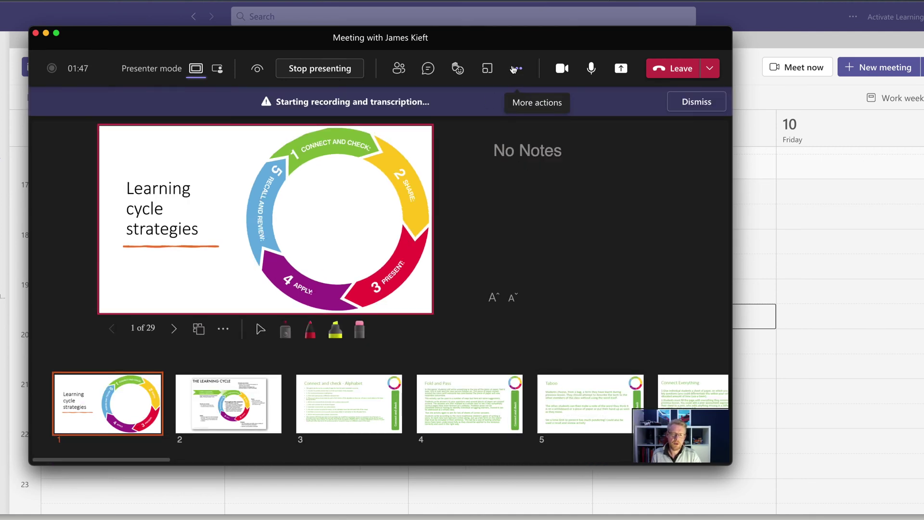
left_click(514, 70)
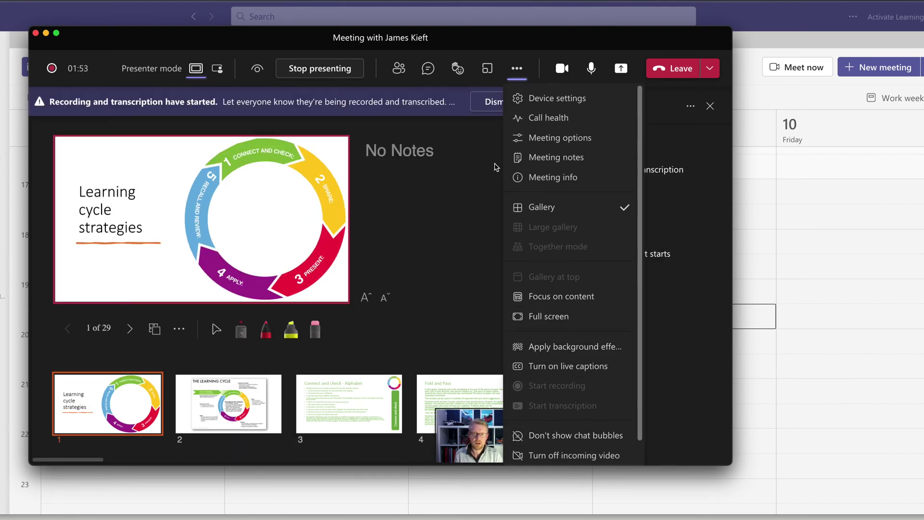
left_click(470, 179)
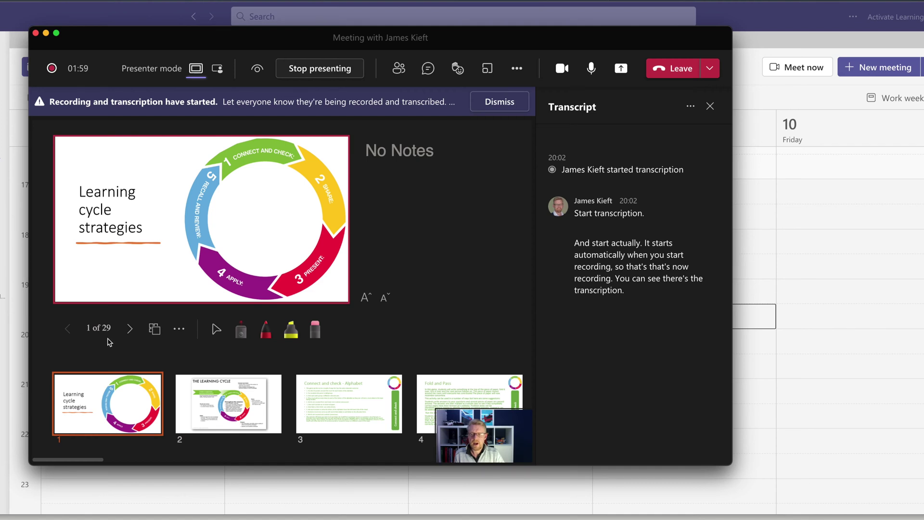
Step: Advance the shared presentation through its slides to slide 6, "Connect Everything"
left_click(129, 329)
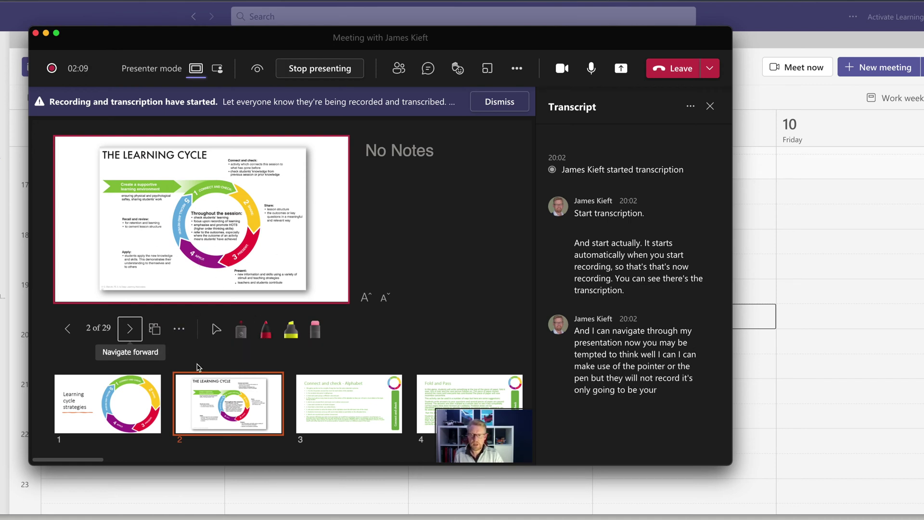
left_click(345, 407)
left_click(439, 392)
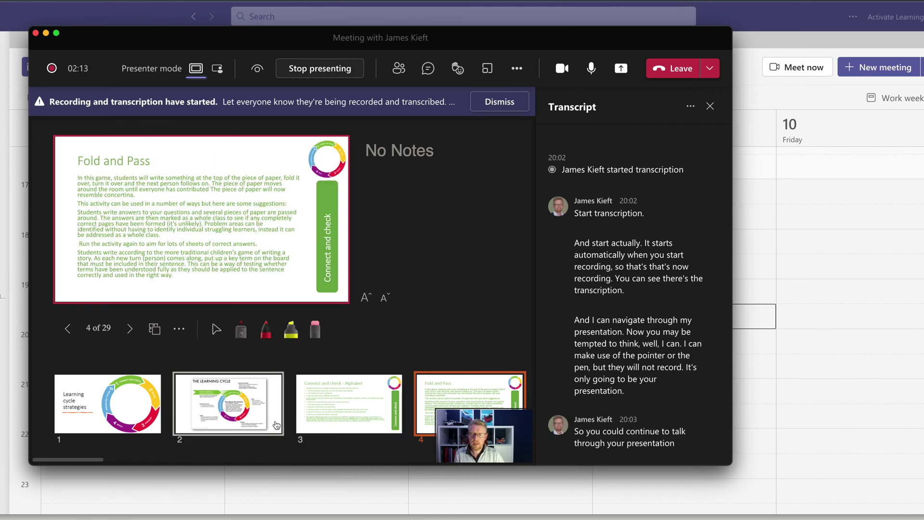
scroll(282, 421, "right", 5)
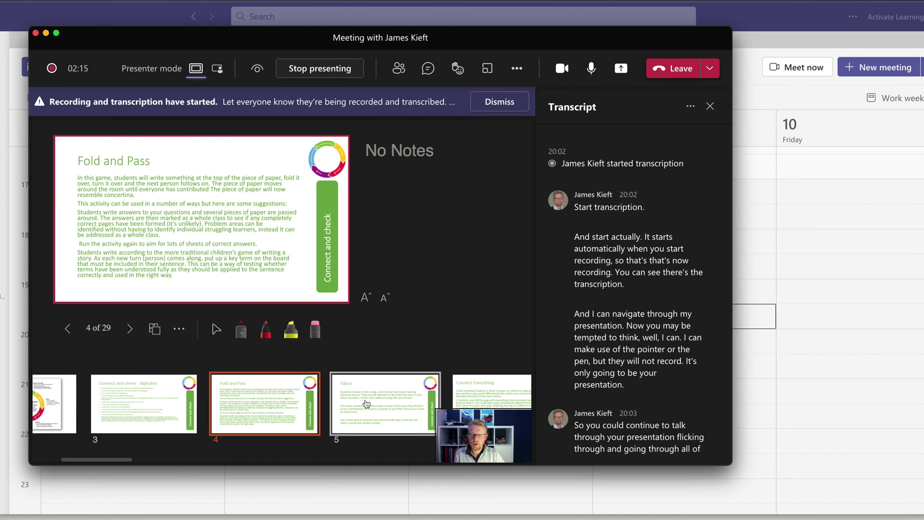
left_click(364, 404)
scroll(364, 405, "right", 5)
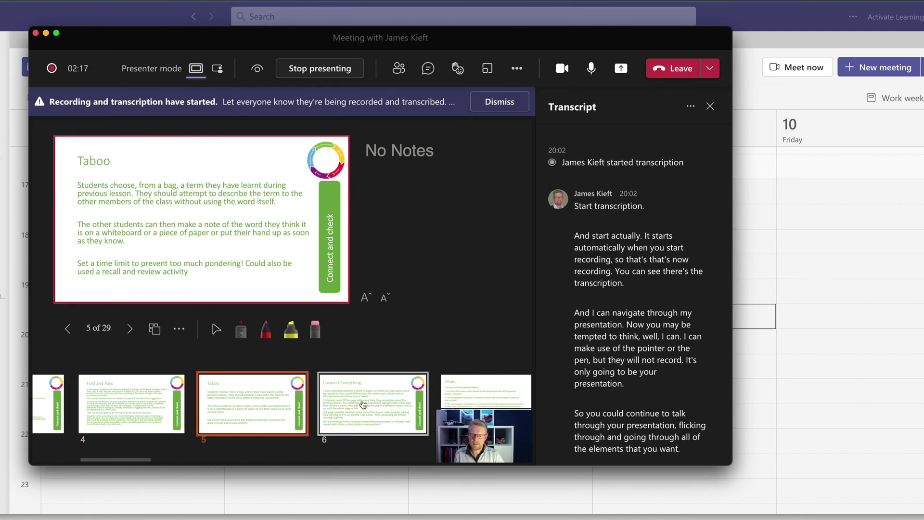
left_click(364, 404)
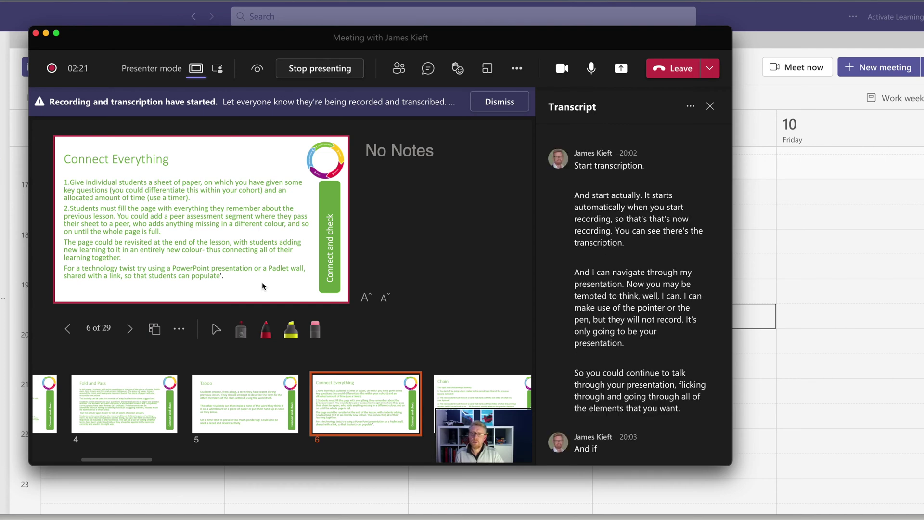
Step: Share the Microsoft Stream browser window in place of the slides and toggle the pin of the presenting controls
left_click(620, 72)
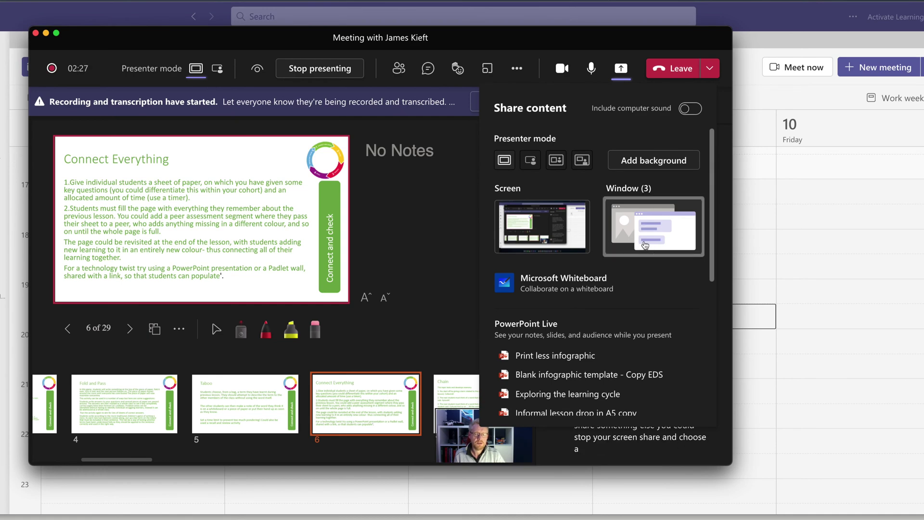
left_click(644, 245)
left_click(524, 262)
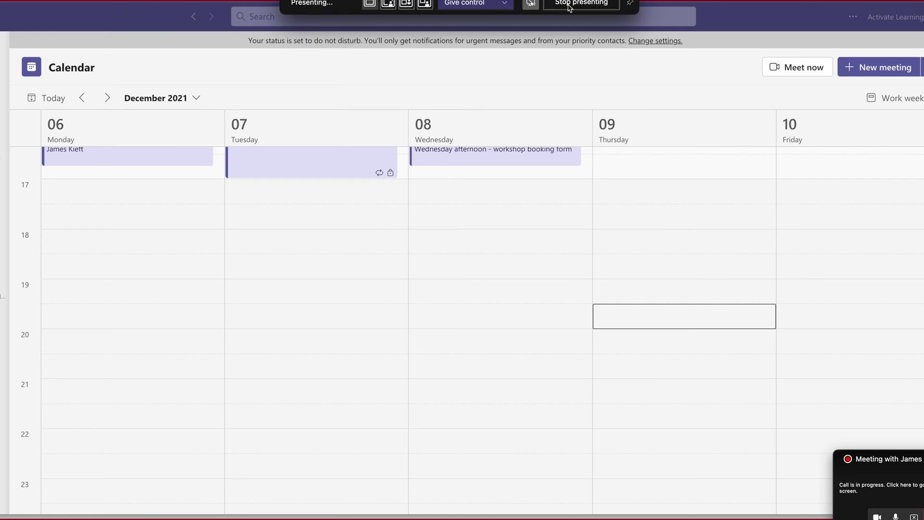
left_click(630, 4)
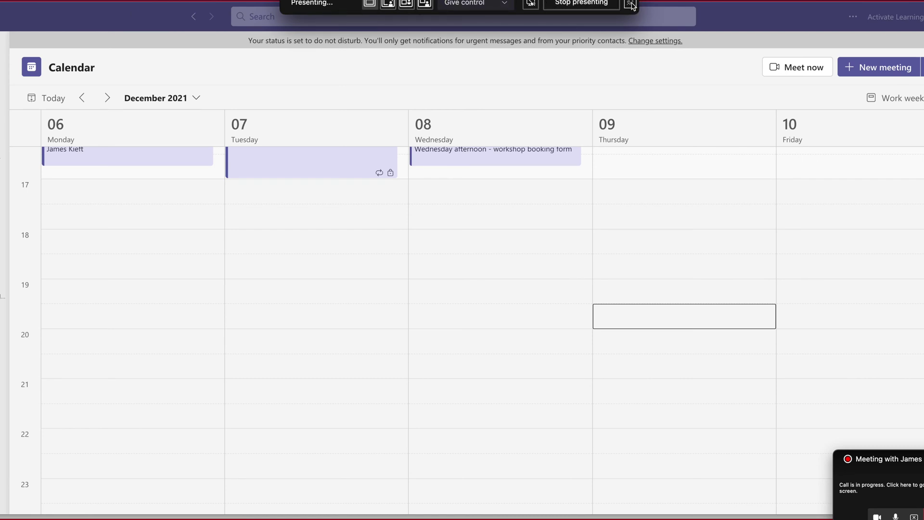
Step: Try the side-by-side and reporter-style presenter modes with an enlarged preview, and return to the content-only mode
left_click(406, 5)
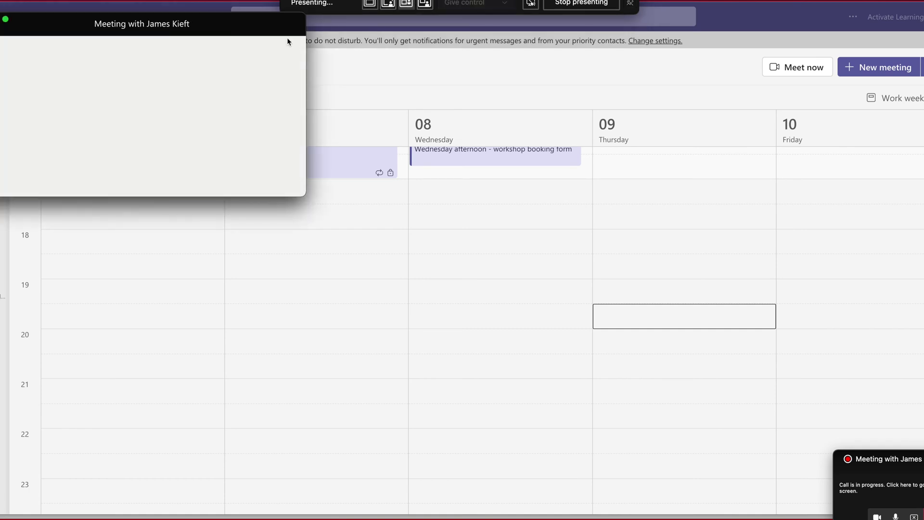
left_click_drag(305, 196, 445, 316)
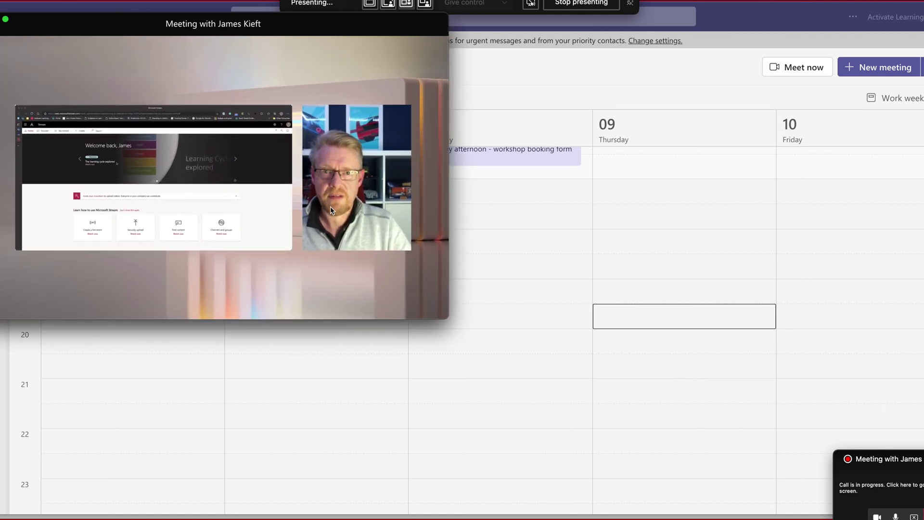
left_click(409, 5)
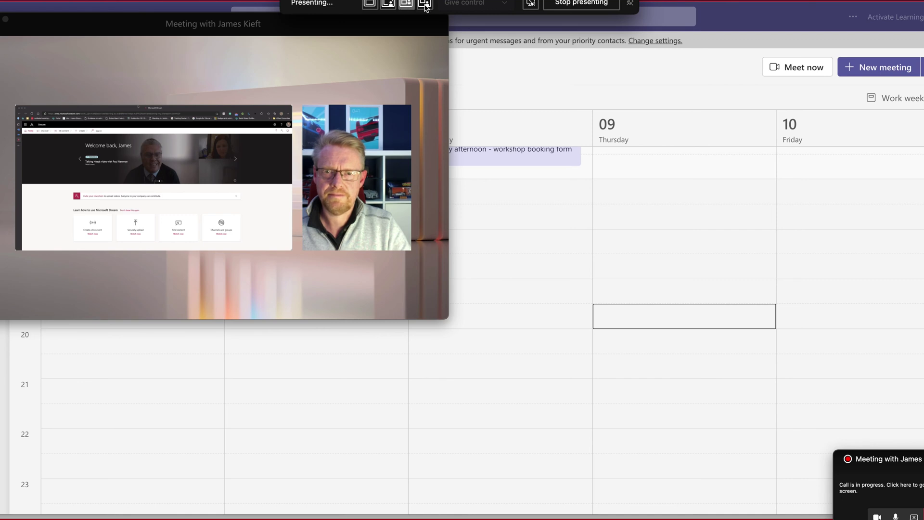
left_click(425, 5)
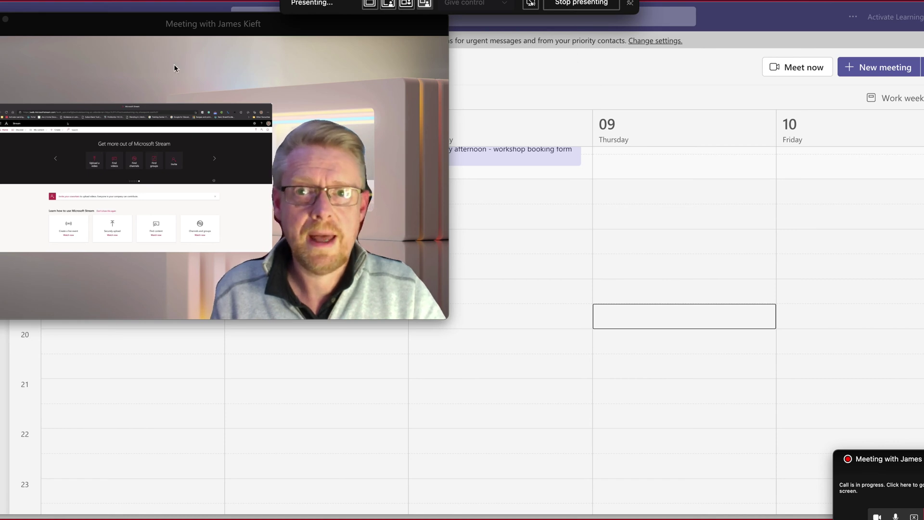
left_click(374, 7)
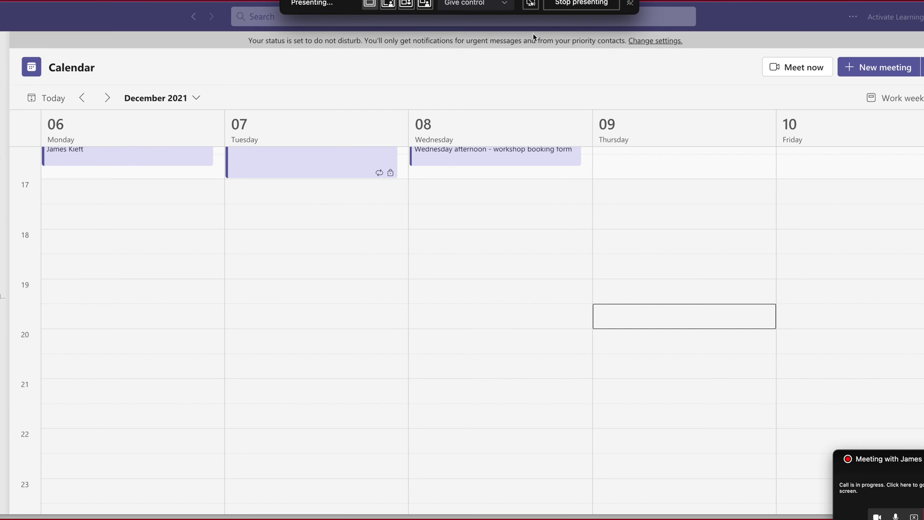
Step: Switch to Microsoft Stream in the browser and open its video upload page
key("alt+Tab")
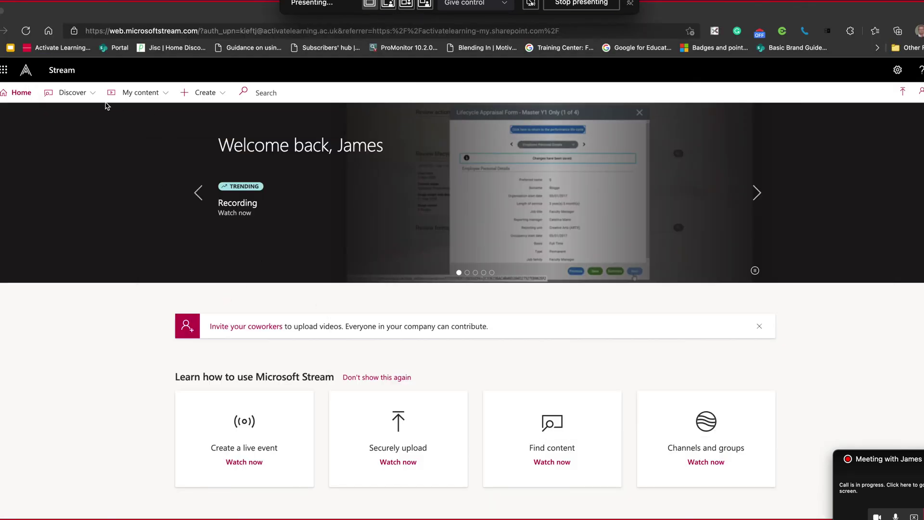
left_click(220, 94)
left_click(205, 114)
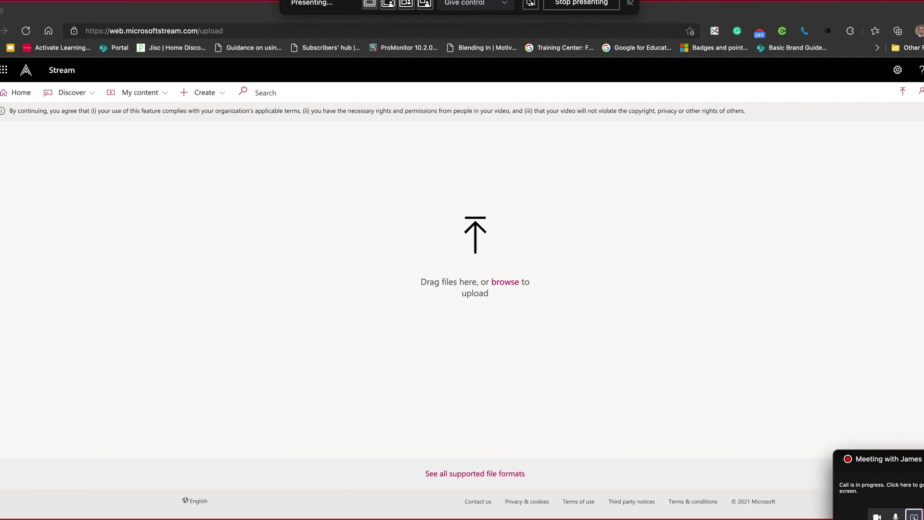
Step: Return to the Teams meeting, stop its recording and transcription, and leave the meeting after scrolling back through the transcript
left_click(866, 487)
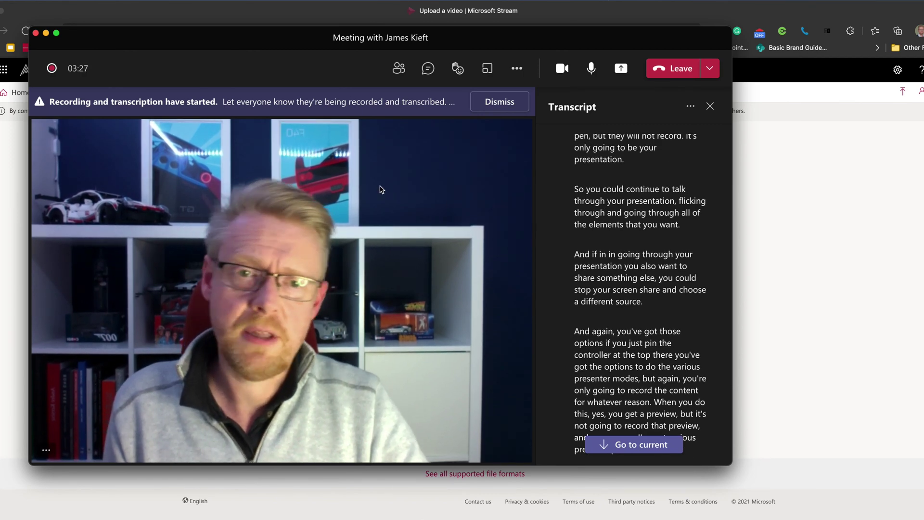
left_click(520, 70)
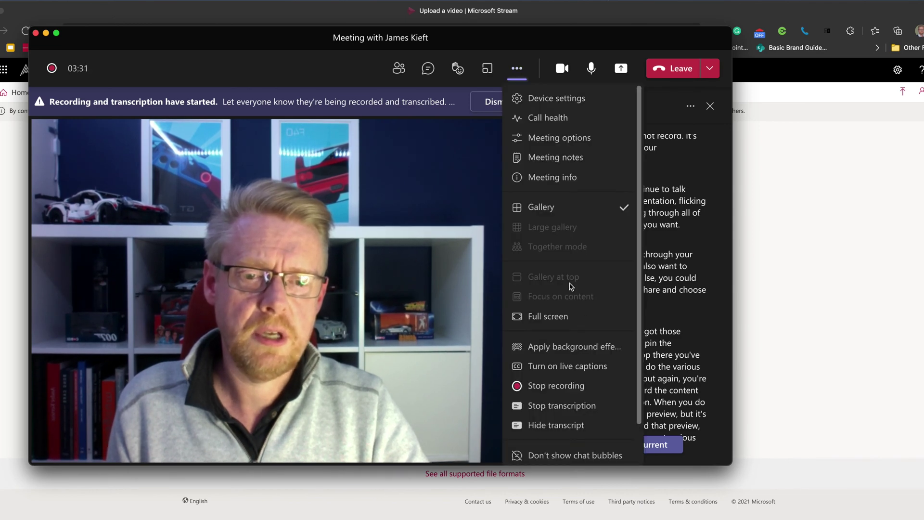
left_click(556, 386)
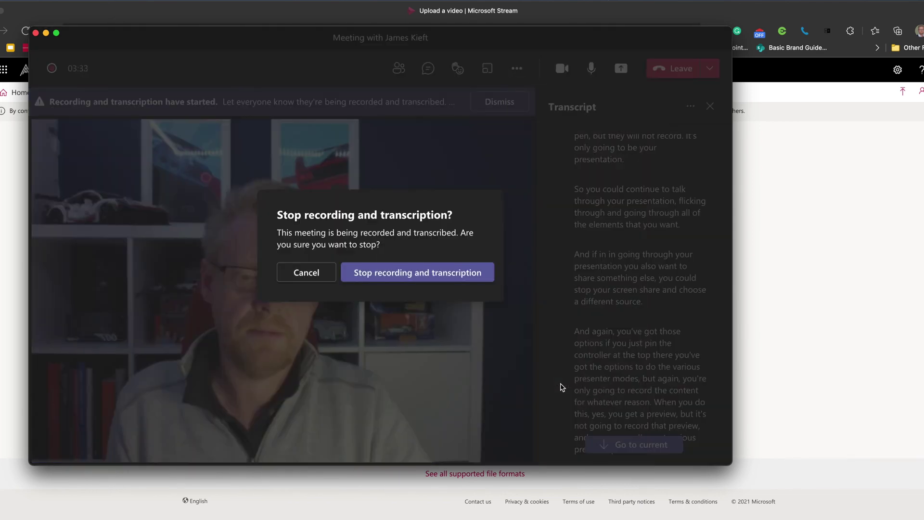
left_click(415, 277)
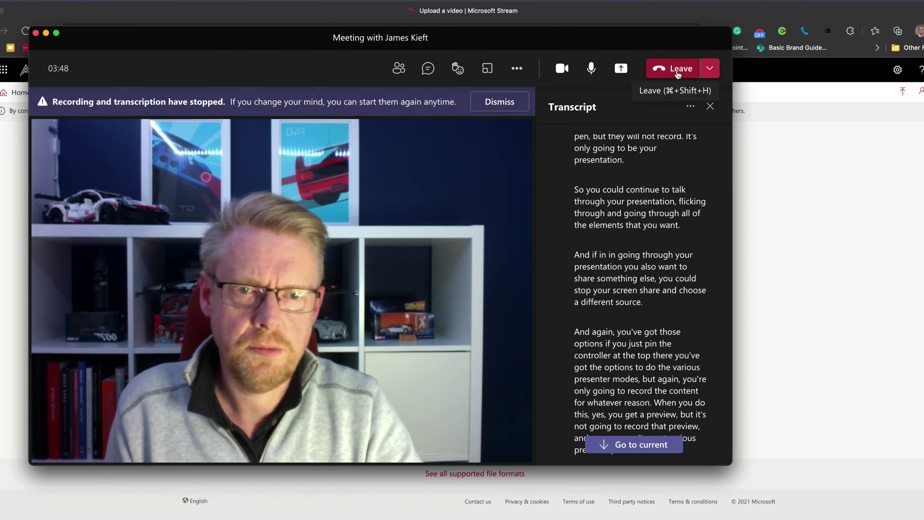
scroll(618, 130, "up", 10)
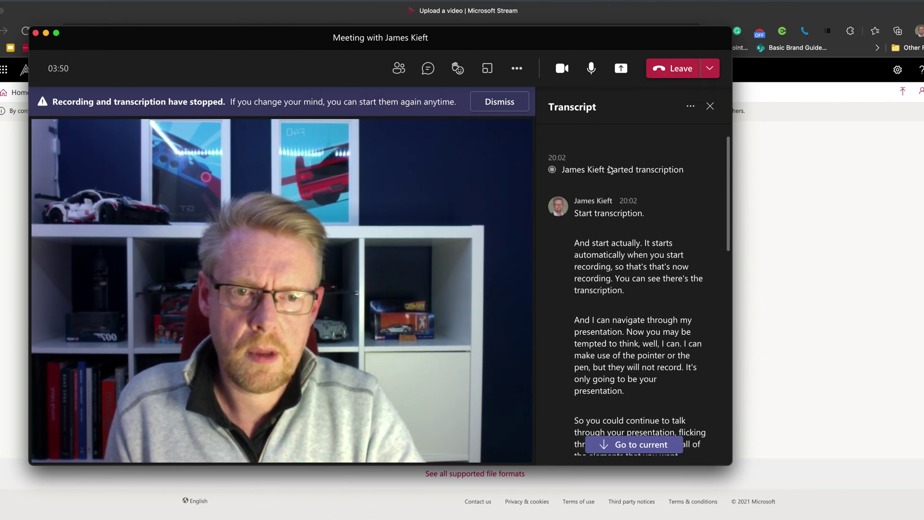
left_click(677, 72)
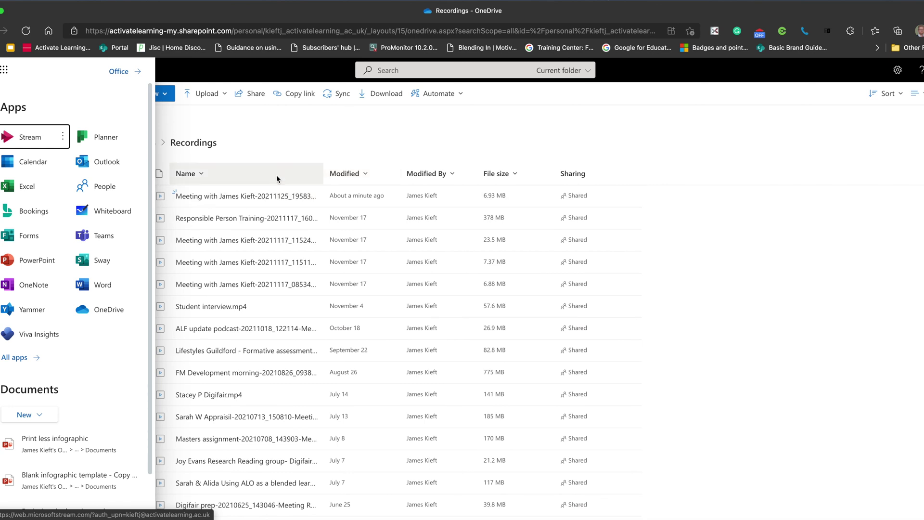
Step: Open the newest meeting recording in the OneDrive Recordings folder, mute its playback and pause it
left_click(263, 143)
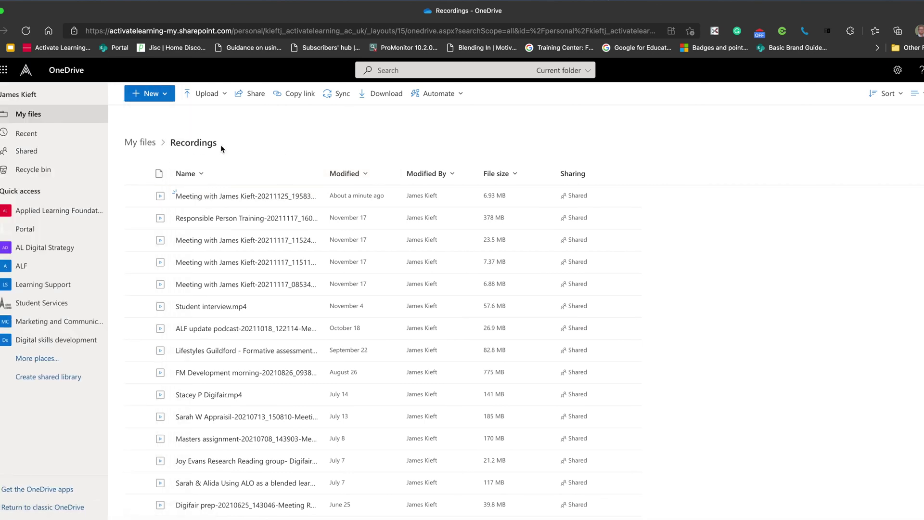
left_click(239, 198)
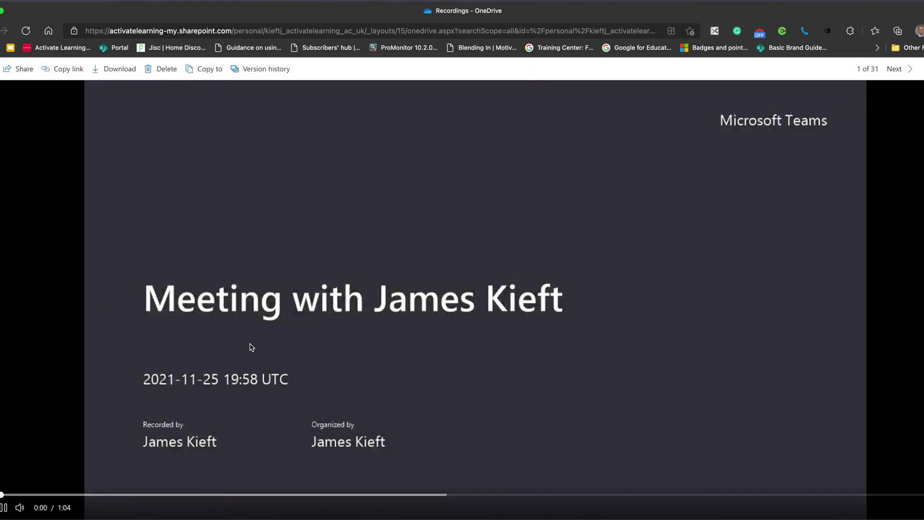
left_click(20, 508)
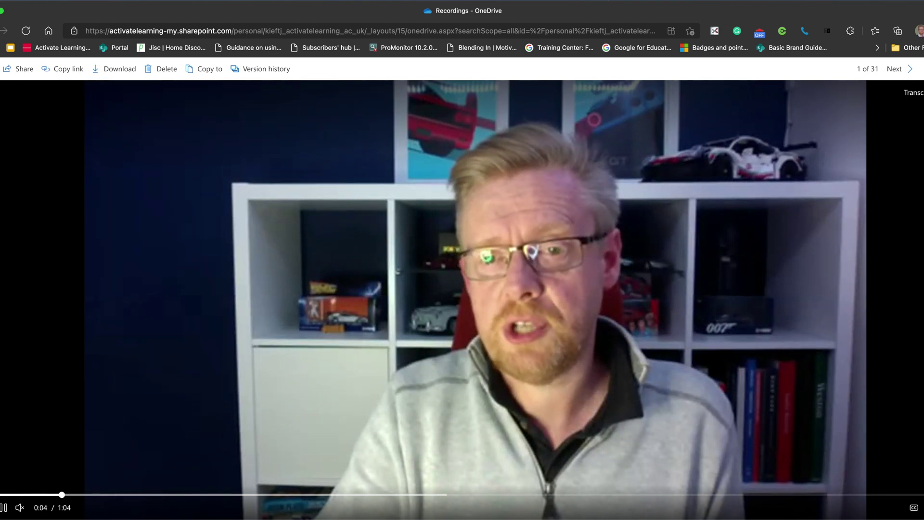
left_click(4, 507)
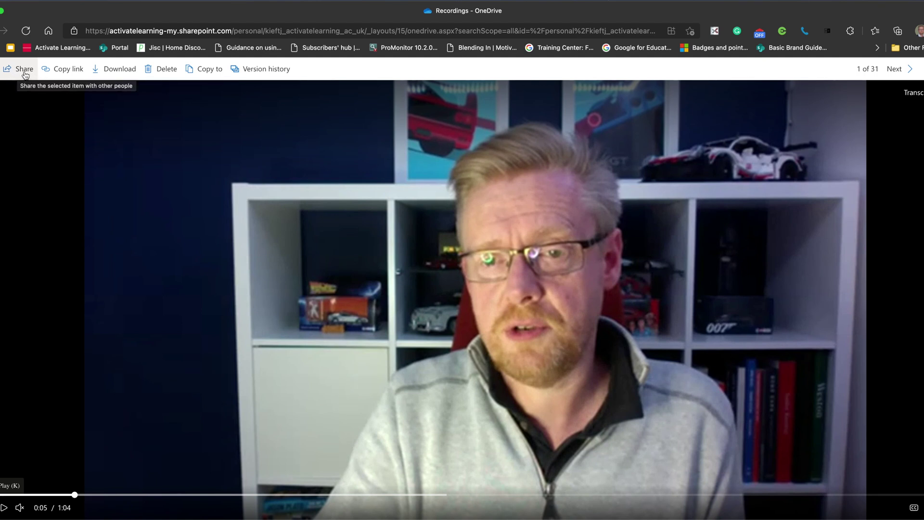
Step: Download the opened meeting recording from OneDrive and save it to the computer
left_click(117, 70)
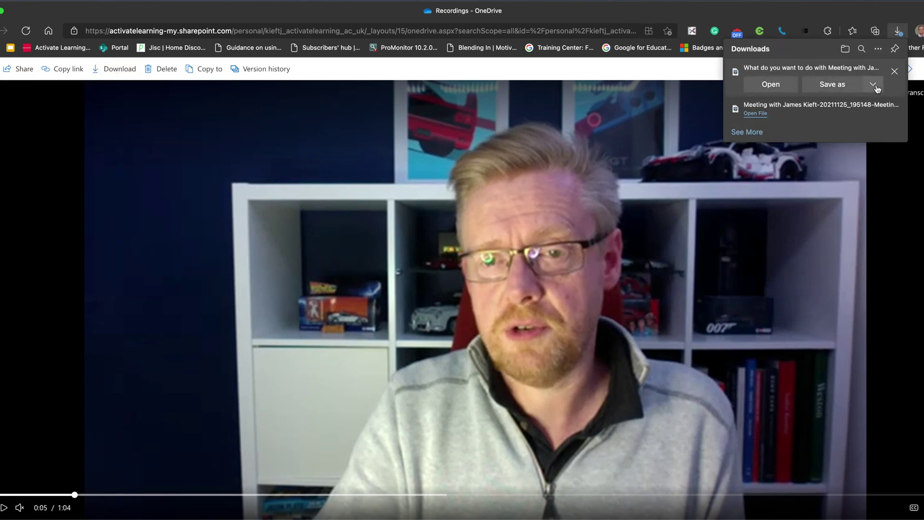
left_click(874, 88)
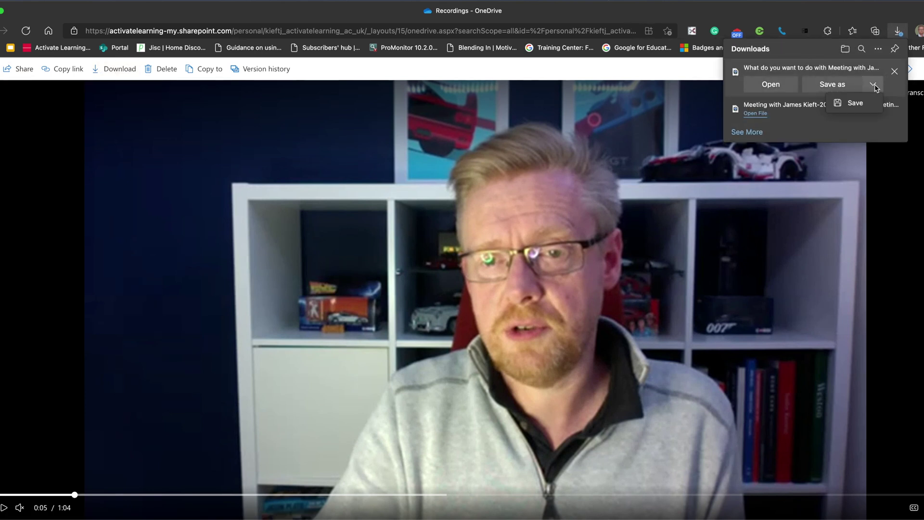
left_click(843, 100)
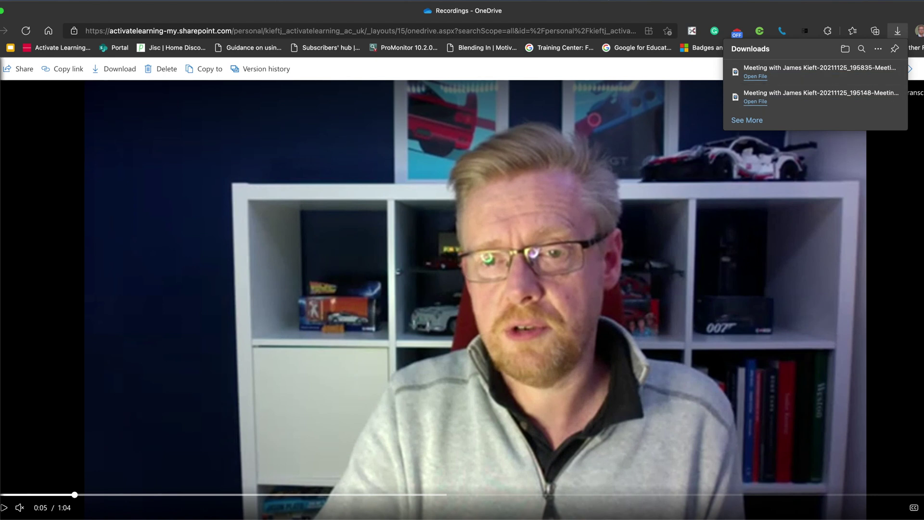
Step: Switch to the Microsoft Stream upload page, browse to the Downloads folder and reverse the date-added sort order
key("ctrl+Tab")
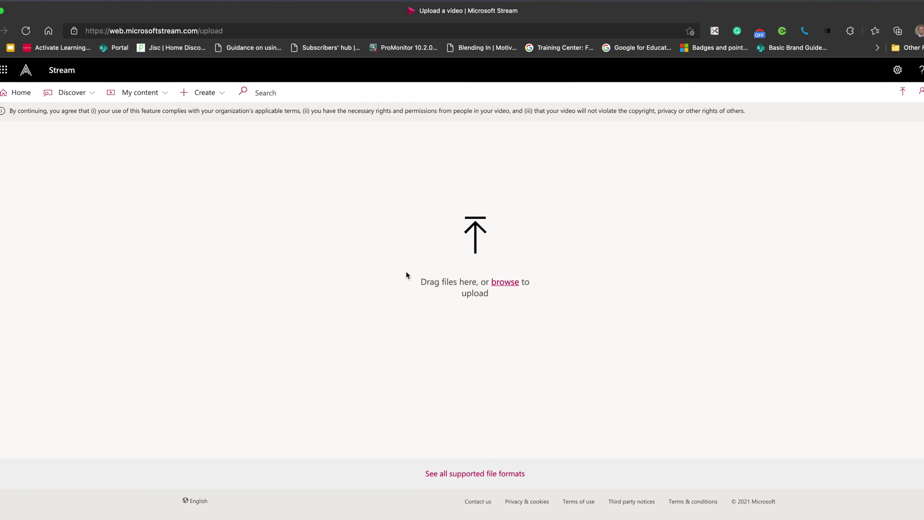
left_click(505, 283)
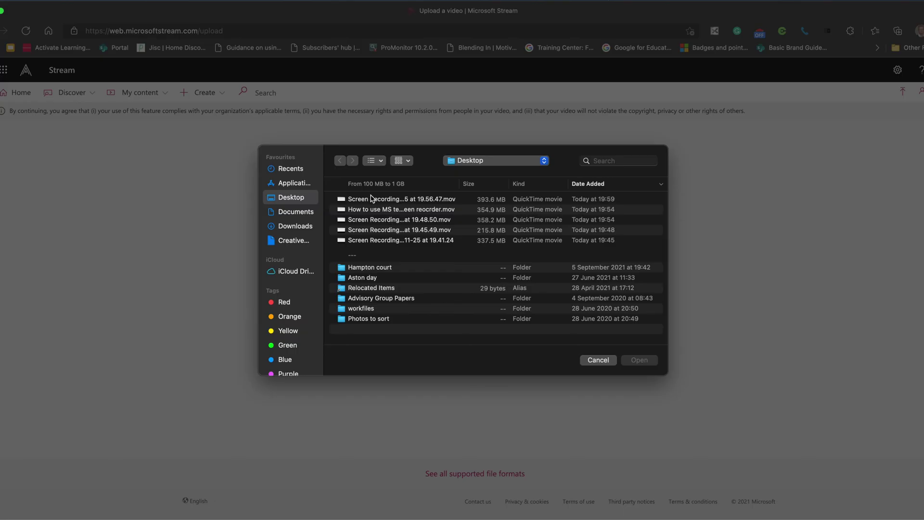
left_click(396, 202)
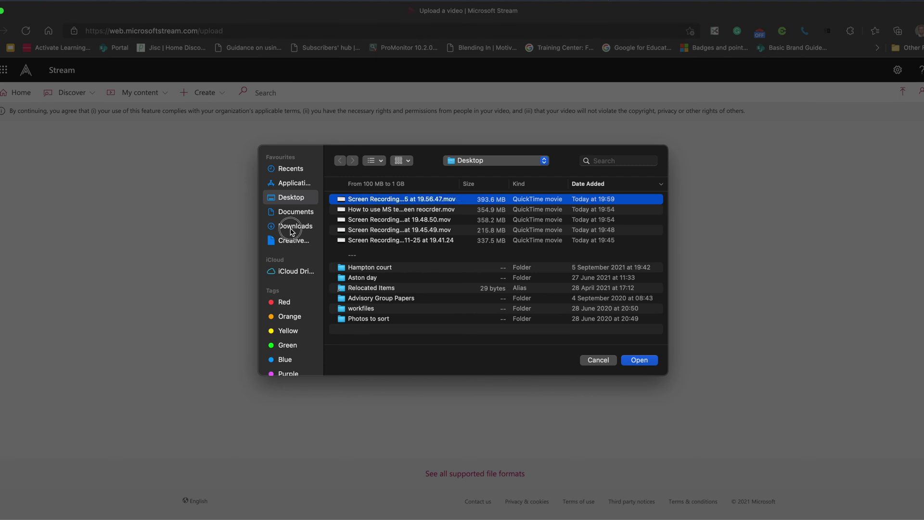
left_click(292, 230)
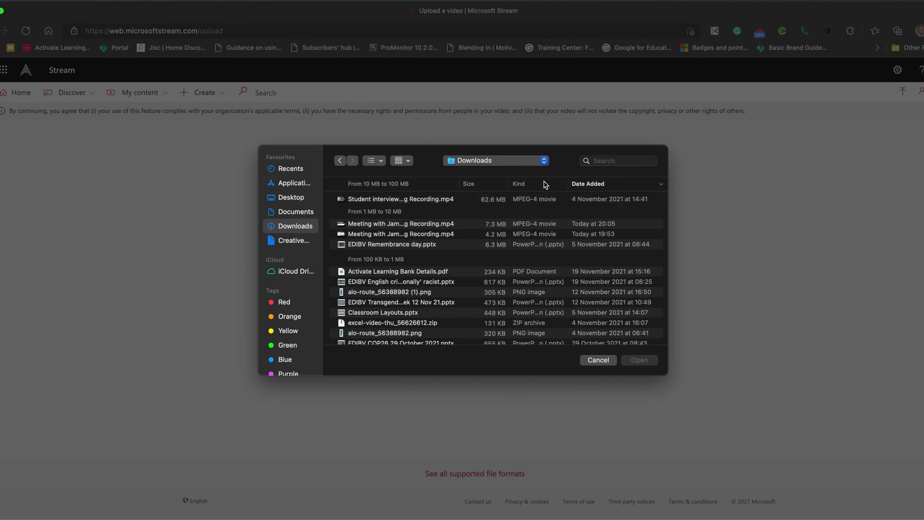
left_click(611, 186)
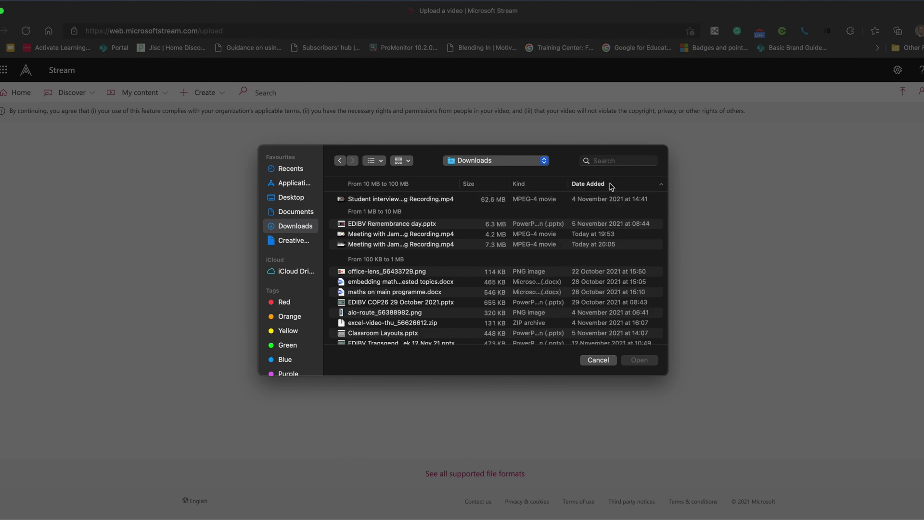
Step: Find the meeting recording MP4 added today at 20:05 in the Downloads folder and upload it to Stream
scroll(583, 328, "down", 5)
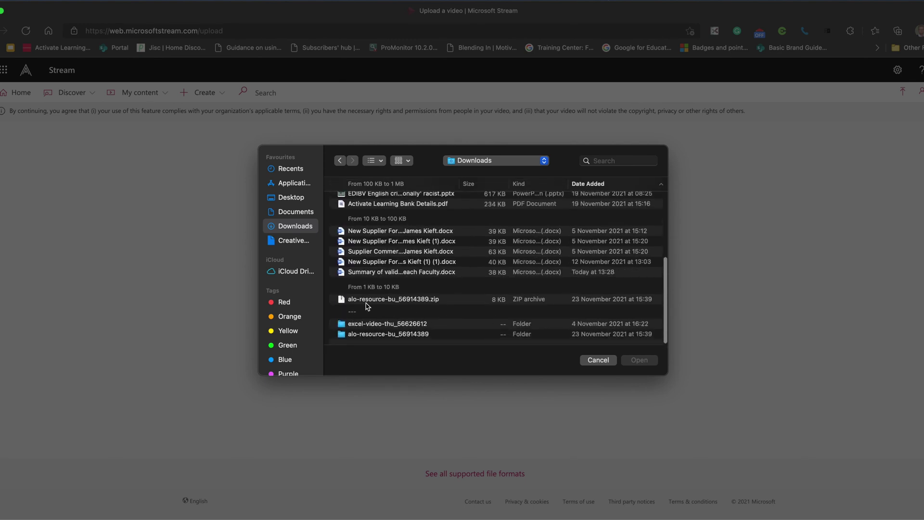
scroll(388, 282, "up", 5)
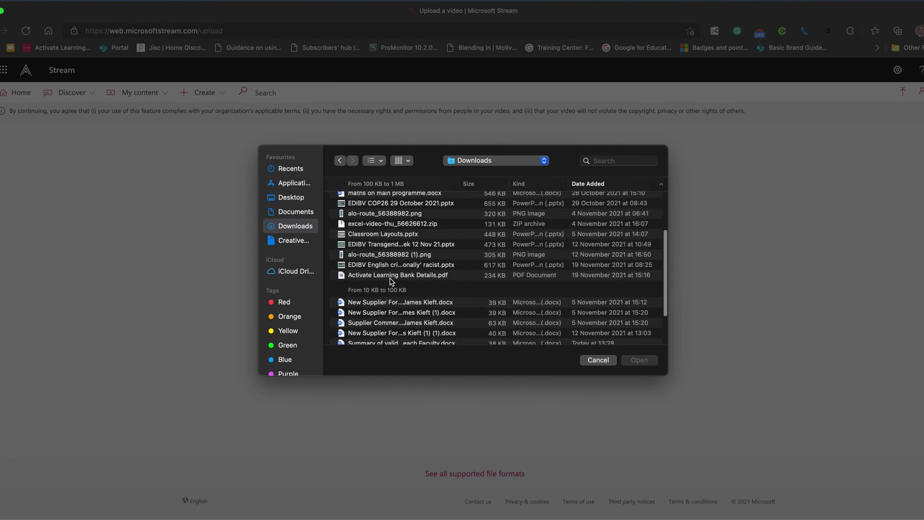
scroll(391, 282, "up", 2)
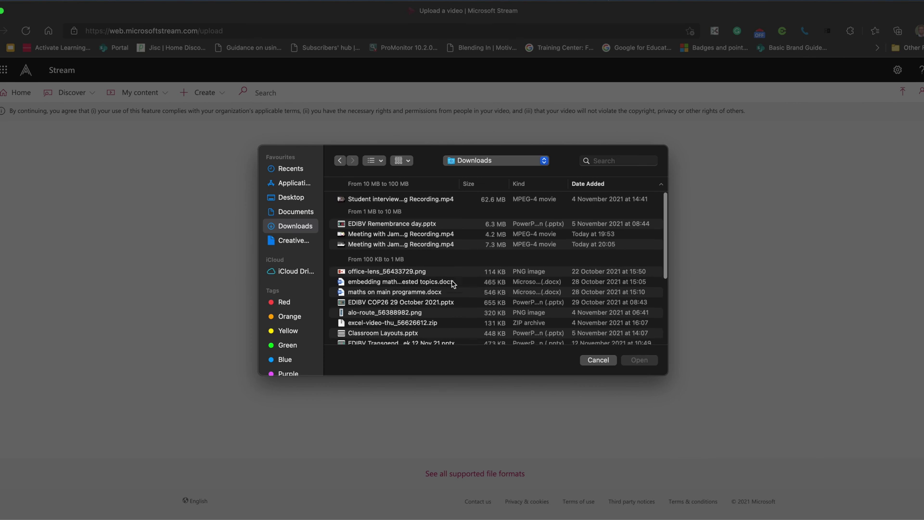
left_click(290, 198)
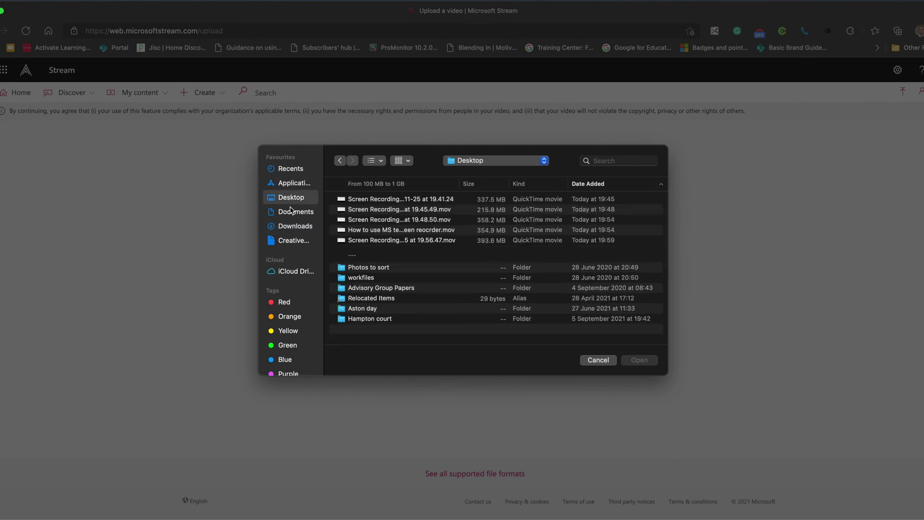
left_click(294, 226)
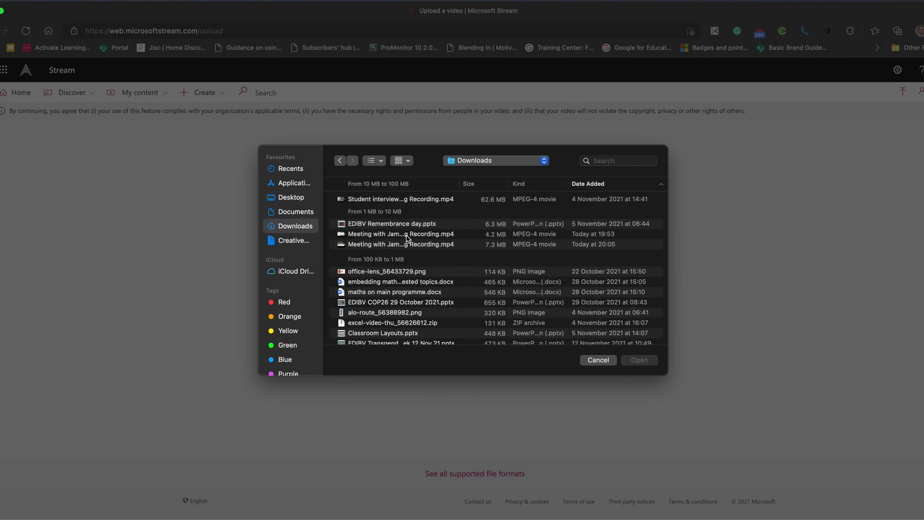
left_click(376, 245)
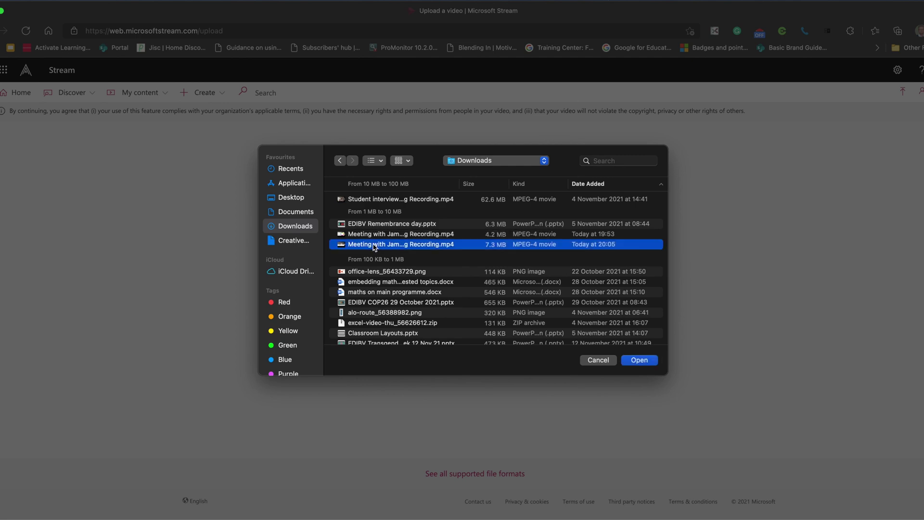
left_click(651, 359)
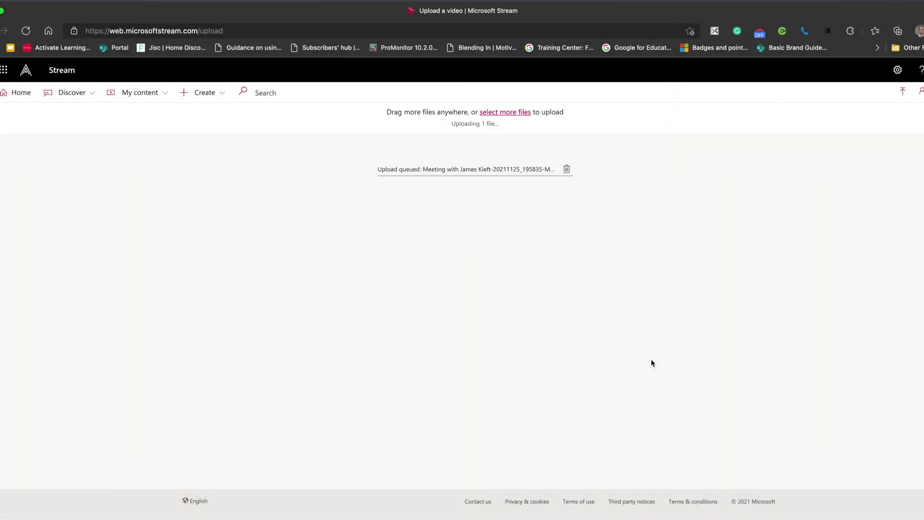
Step: Check the uploaded video's name in its details and open its permissions settings
left_click(428, 219)
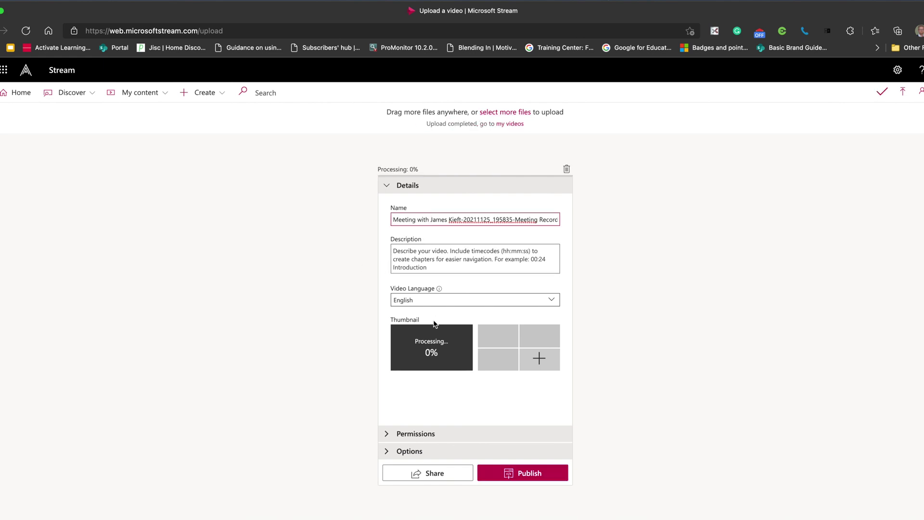
left_click(387, 434)
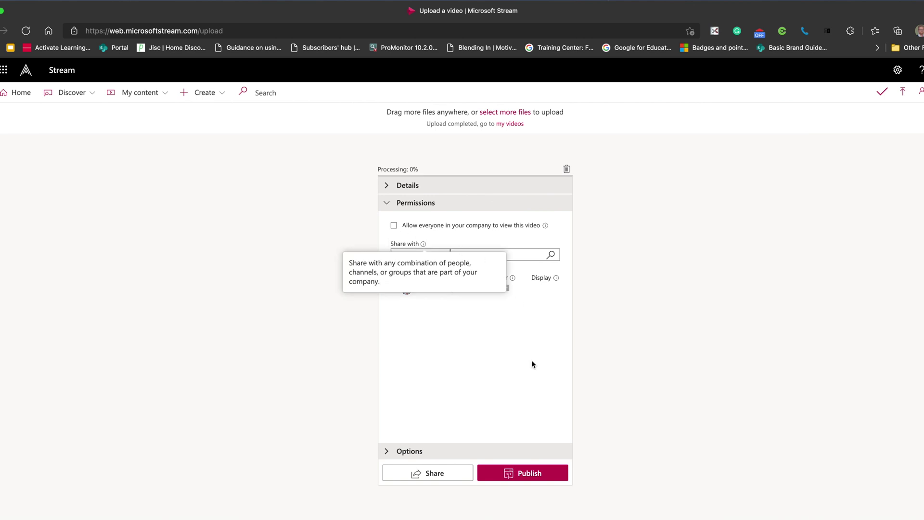